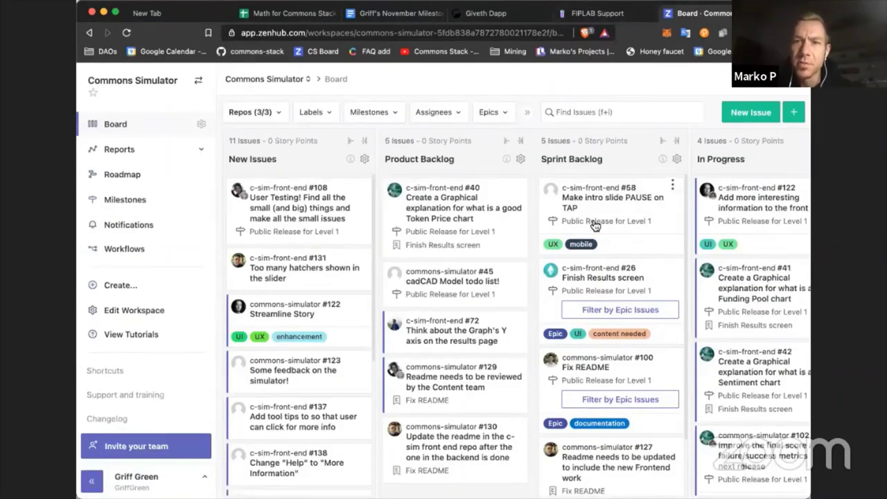
# Open the In Progress issue #122, "Add more interesting information to the front end?", and review its checklist and details.
pyautogui.hscroll(3, 595, 226)
pyautogui.hscroll(3, 595, 225)
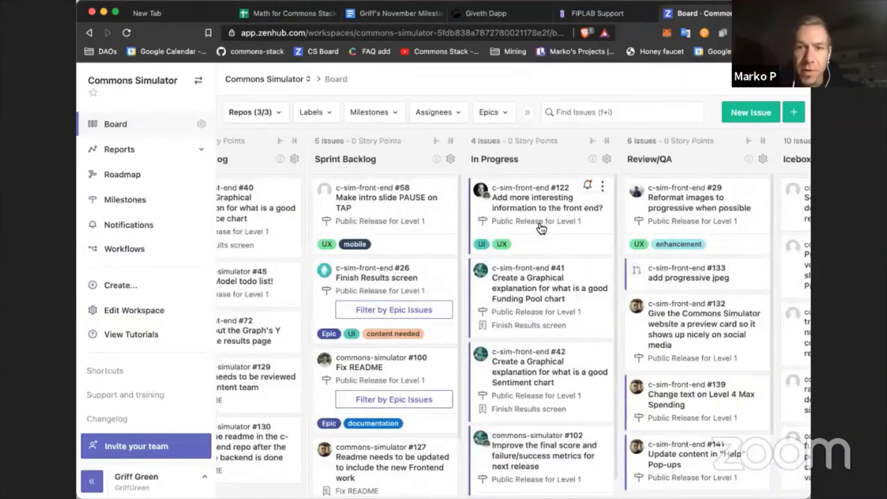
pyautogui.click(539, 226)
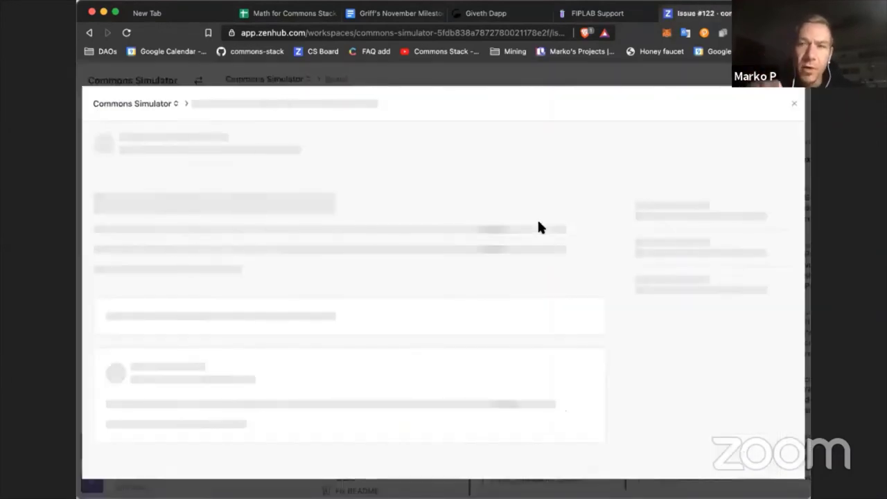
pyautogui.scroll(-3, 481, 296)
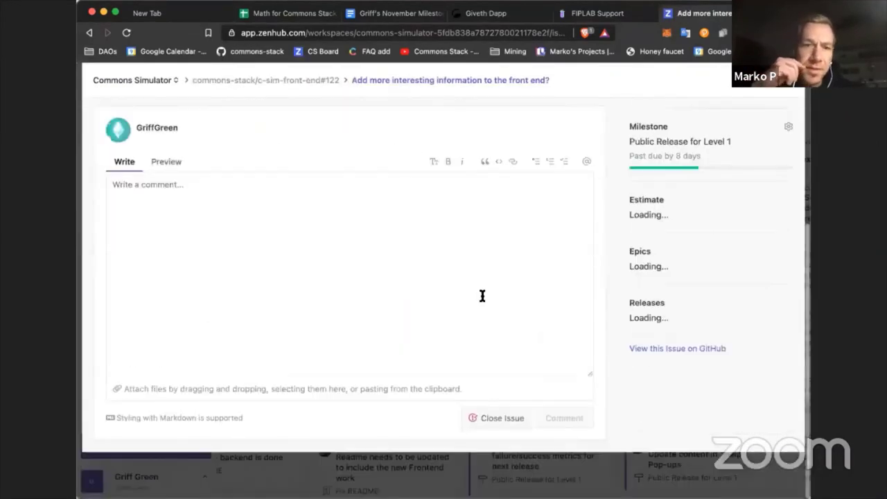
pyautogui.scroll(4, 483, 296)
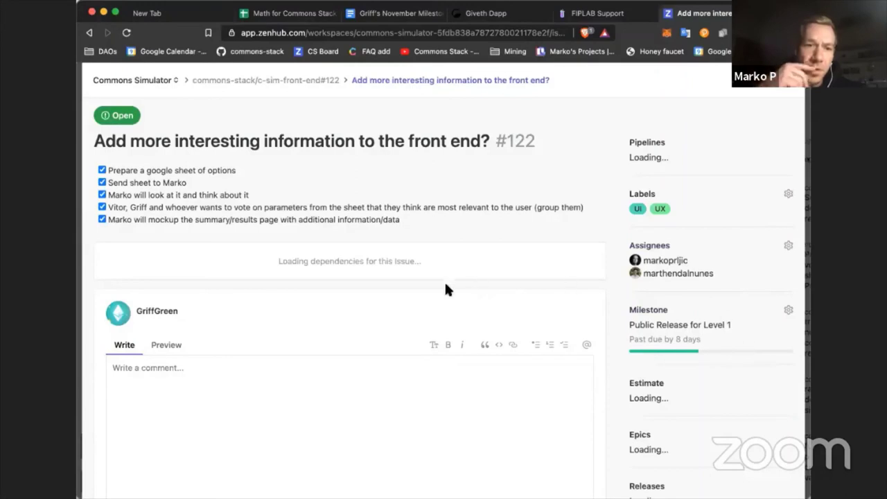
pyautogui.scroll(-4, 446, 288)
pyautogui.scroll(4, 446, 286)
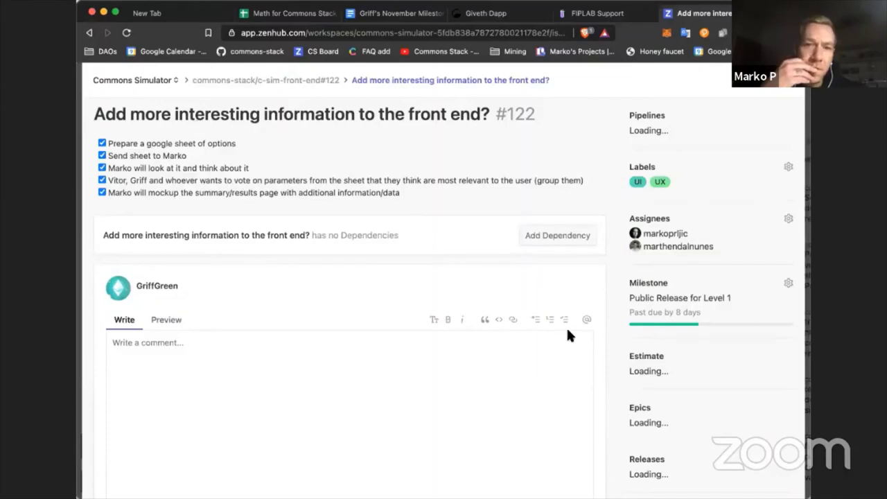
pyautogui.scroll(2, 568, 335)
pyautogui.scroll(-6, 566, 332)
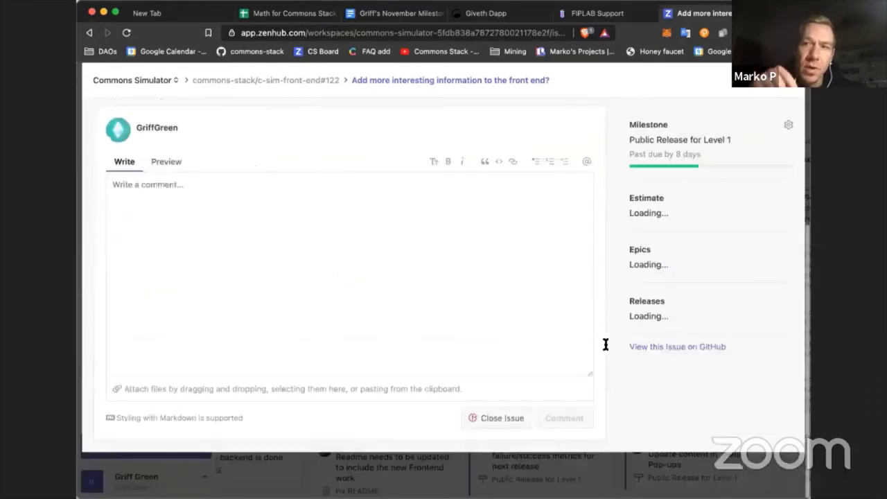
# Open issue #122 on GitHub and examine the results page mockup in the "Proposal :)" comment.
pyautogui.click(664, 347)
pyautogui.scroll(6, 412, 242)
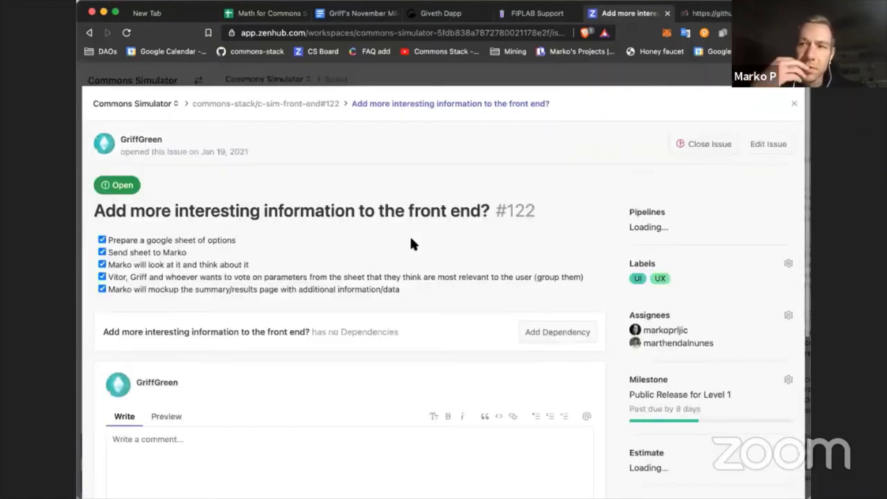
pyautogui.click(706, 12)
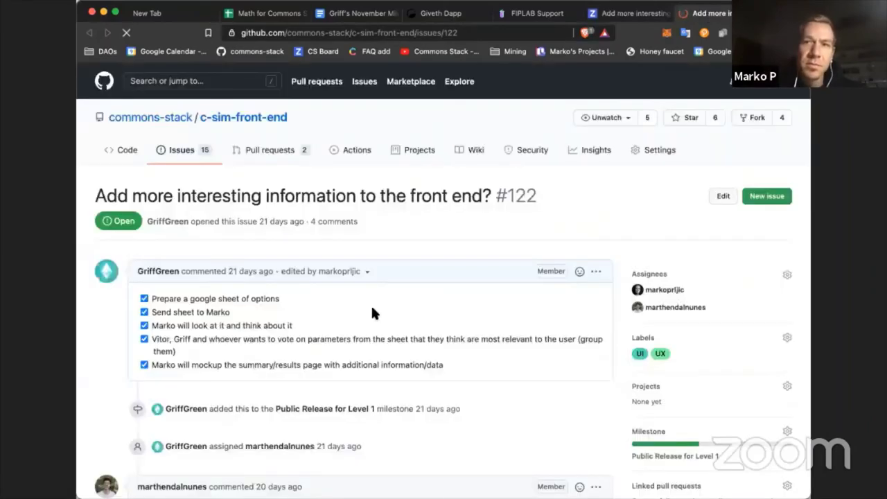
pyautogui.scroll(-8, 371, 303)
pyautogui.scroll(-5, 372, 309)
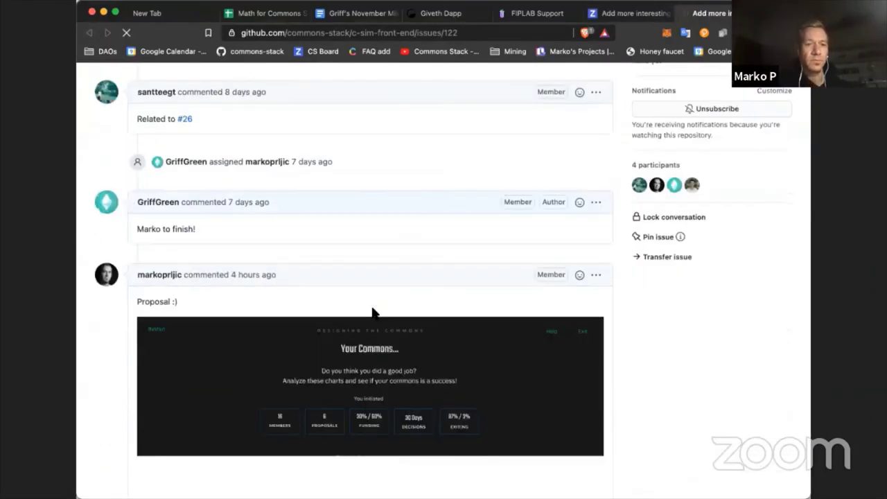
pyautogui.scroll(2, 375, 316)
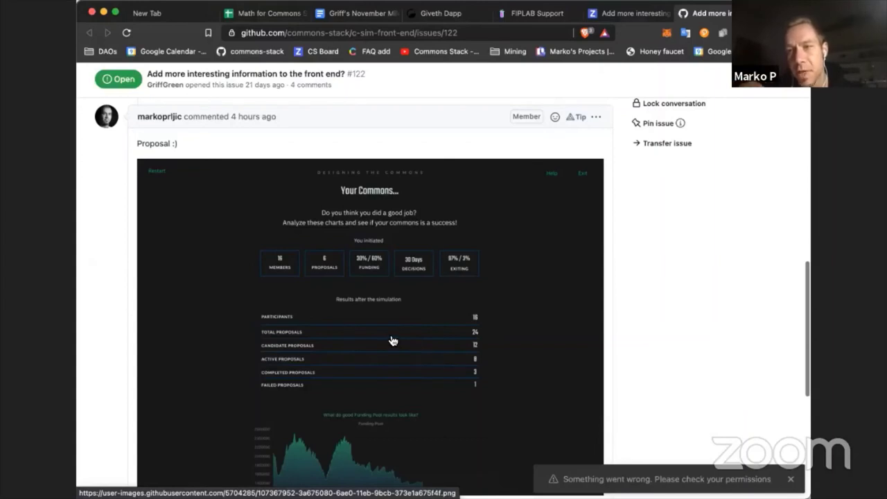
pyautogui.scroll(-2, 318, 296)
pyautogui.scroll(1, 318, 296)
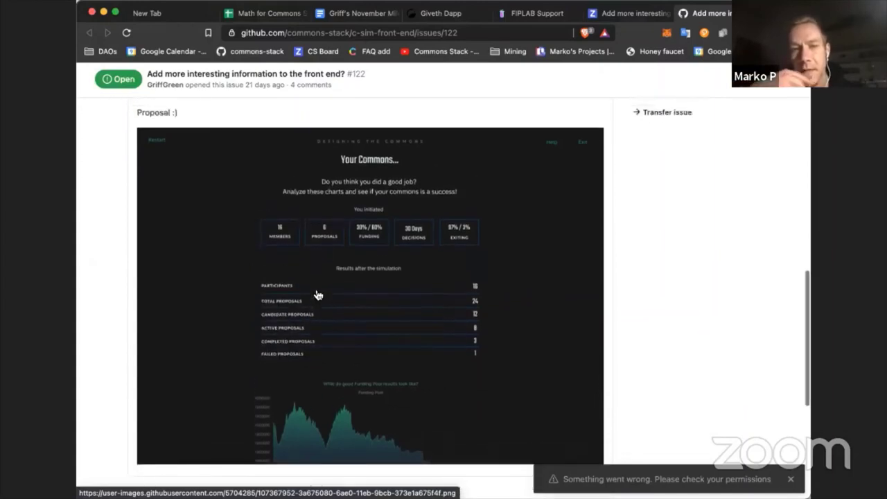
# Open the proposal mockup image at full size and inspect the "Your Commons..." results layout.
pyautogui.click(410, 322)
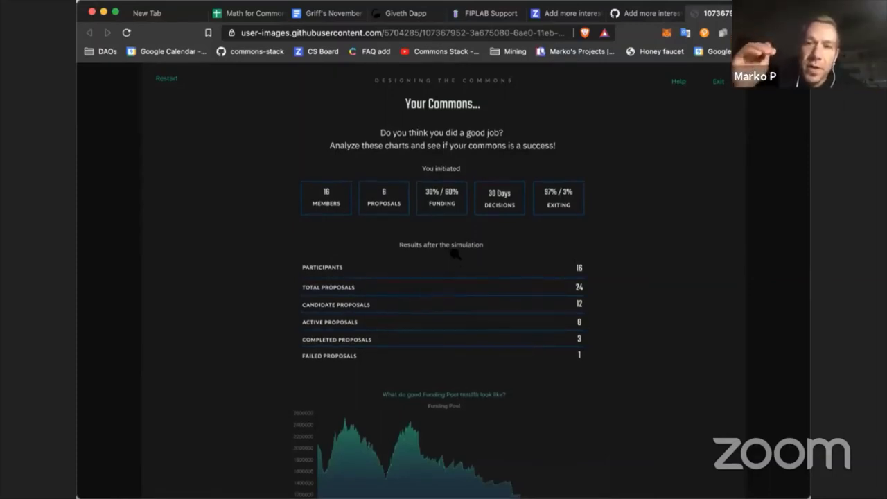
pyautogui.press('super+equal')
pyautogui.press('super+minus')
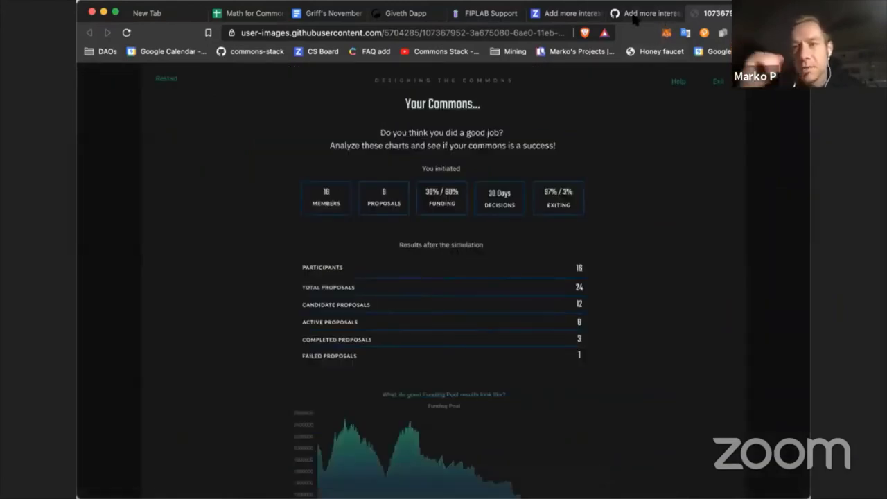
# Return to the GitHub issue and review the comments surrounding the proposal mockup.
pyautogui.hotkey('ctrl', 'shift', 'Tab')
pyautogui.scroll(-4, 323, 330)
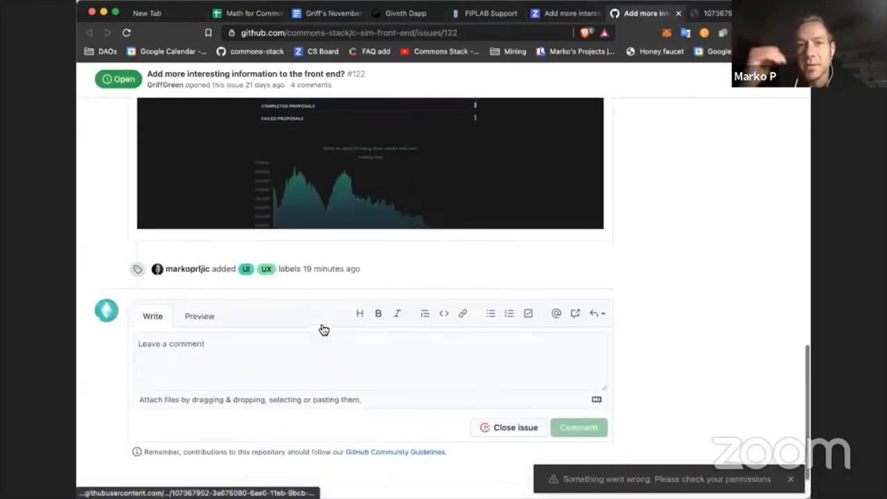
pyautogui.scroll(3, 323, 330)
pyautogui.scroll(3, 323, 330)
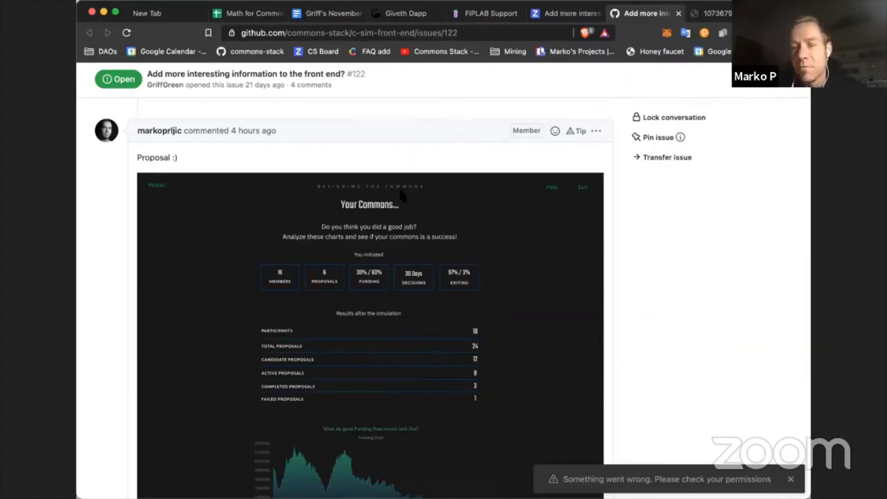
pyautogui.scroll(3, 398, 198)
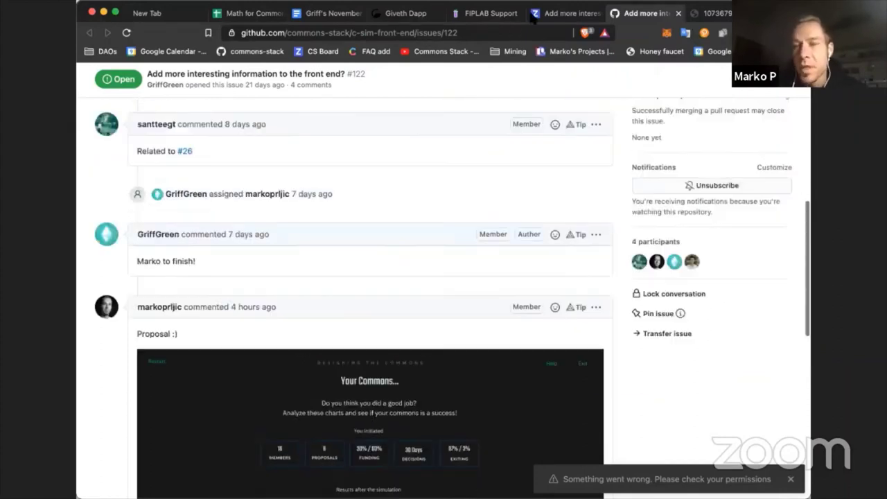
# Check issue #122 in ZenHub, then re-examine the proposal mockup on GitHub and reopen its image at full size.
pyautogui.click(568, 14)
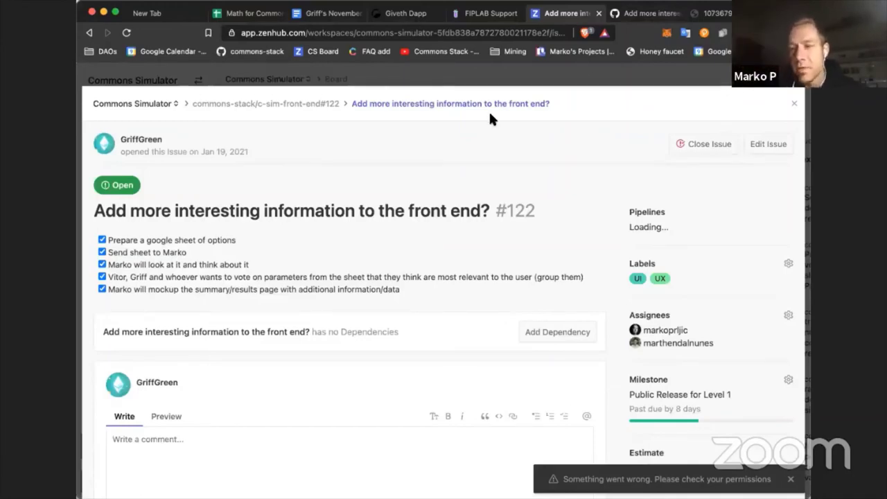
pyautogui.click(633, 15)
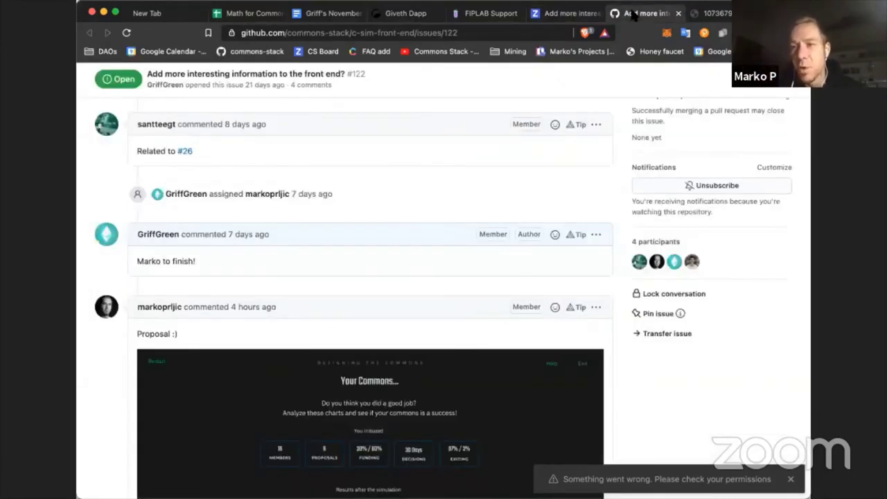
pyautogui.scroll(-10, 472, 229)
pyautogui.scroll(3, 472, 229)
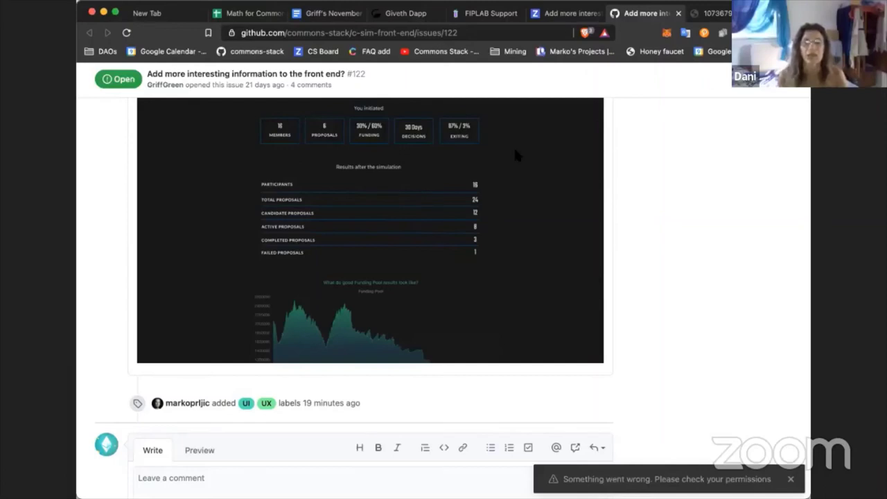
pyautogui.scroll(1, 475, 179)
pyautogui.scroll(1, 477, 179)
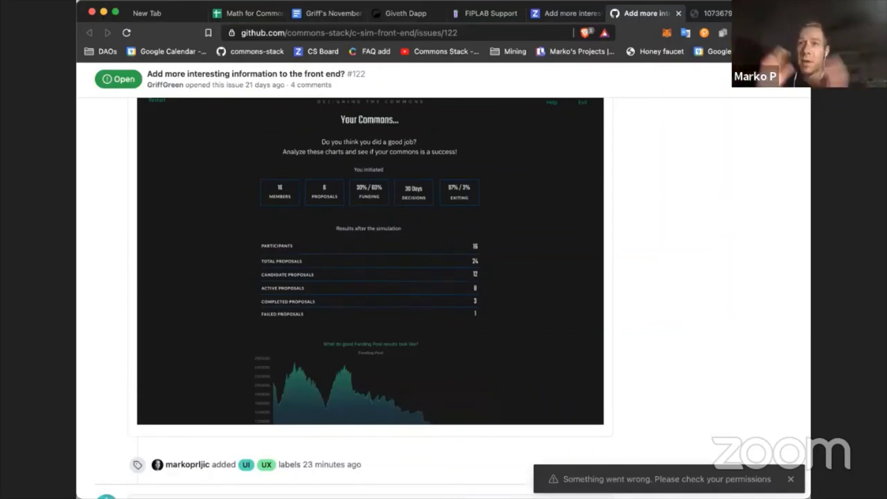
pyautogui.click(343, 310)
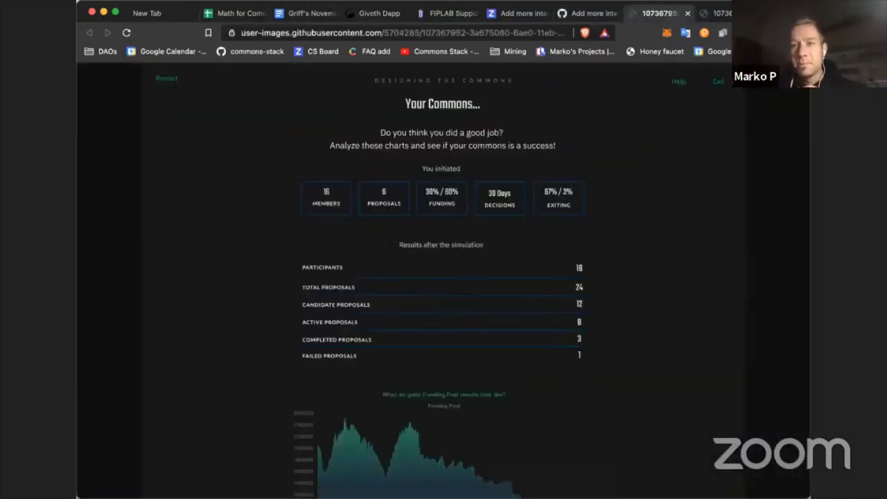
# Switch back to the ZenHub issue, narrow the browser window, and close the issue to return to the board.
pyautogui.click(517, 13)
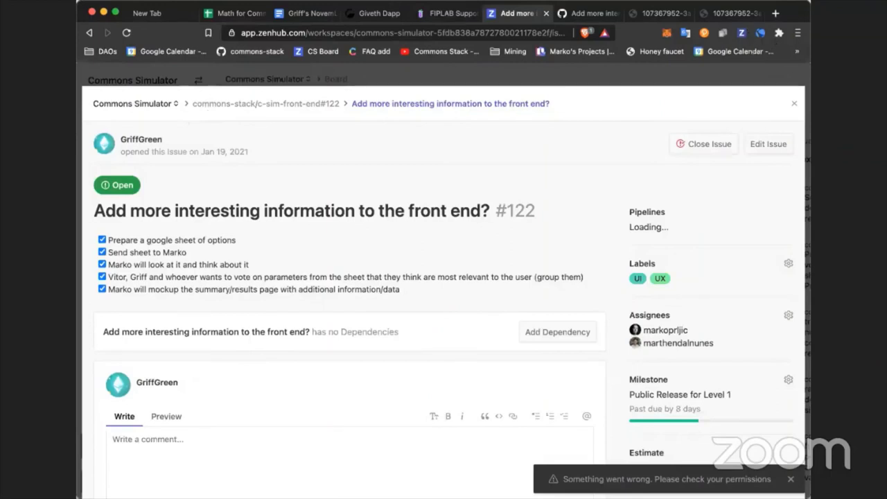
pyautogui.moveTo(810, 24); pyautogui.dragTo(770, 25)
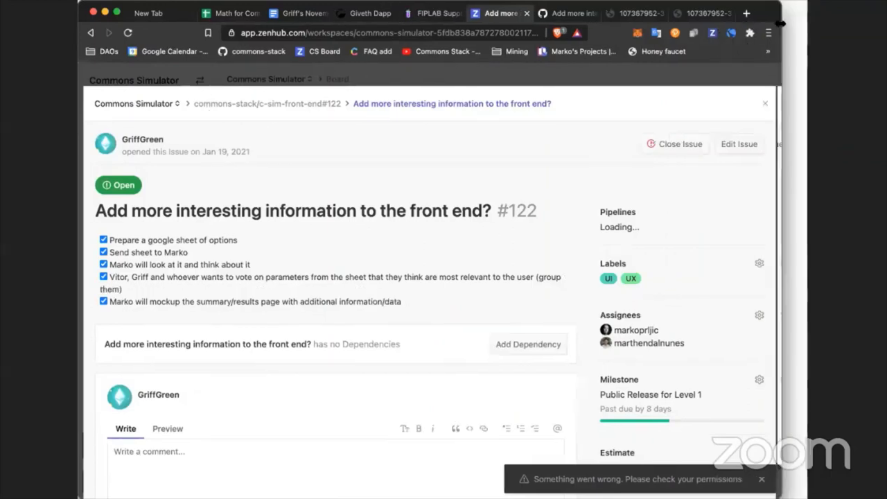
pyautogui.click(773, 104)
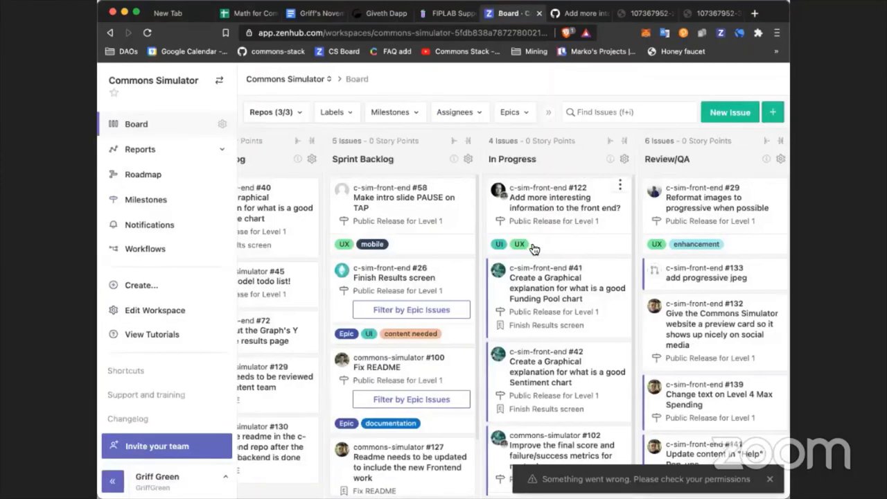
# Look through the Commons Simulator board's issues from Product Backlog and Sprint Backlog across to Closed.
pyautogui.hscroll(3, 576, 319)
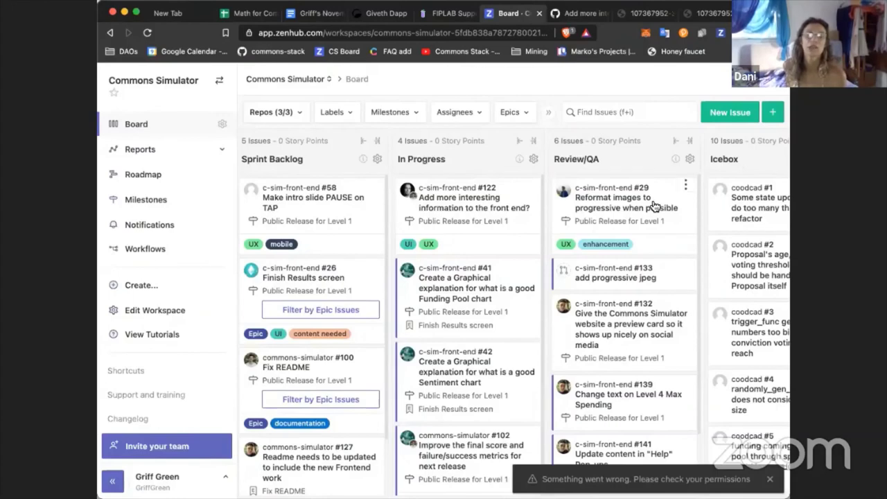
pyautogui.hscroll(4, 654, 206)
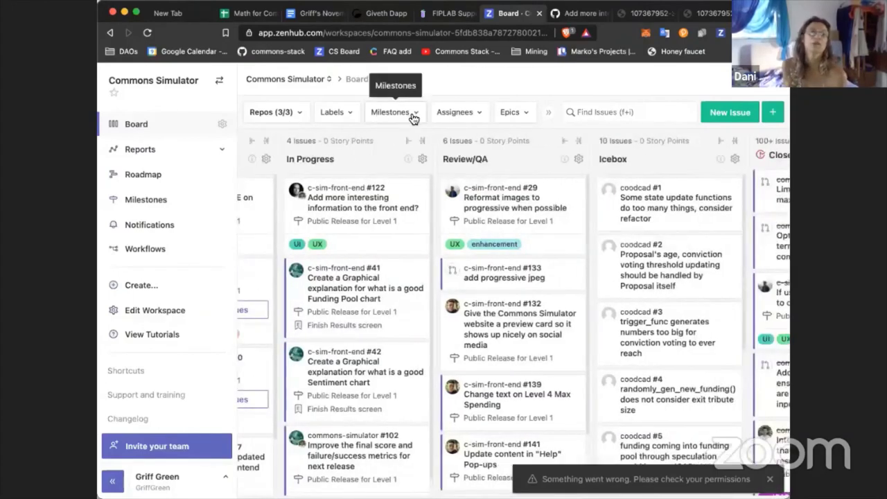
pyautogui.hscroll(2, 416, 122)
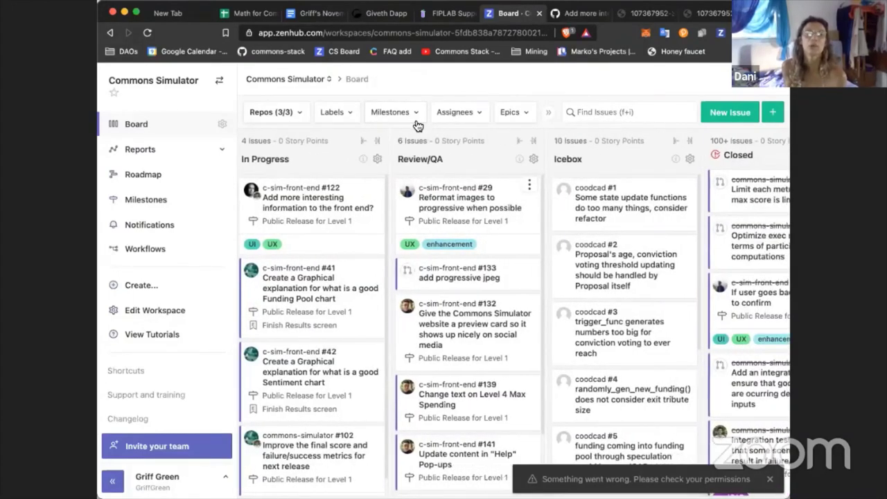
pyautogui.hscroll(-5, 430, 223)
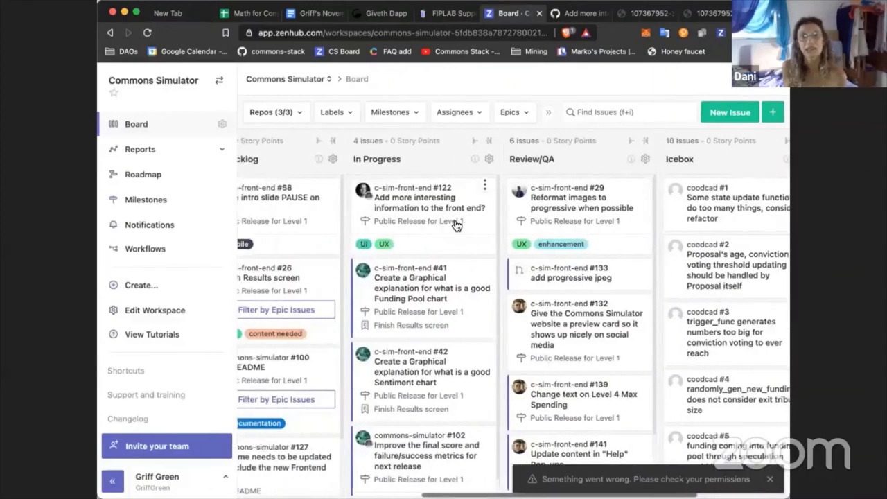
pyautogui.hscroll(-1, 457, 225)
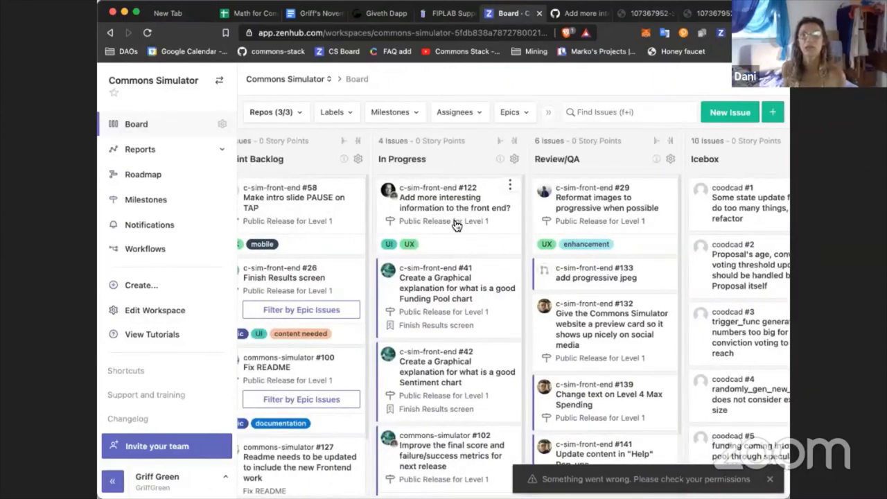
pyautogui.hscroll(-2, 457, 225)
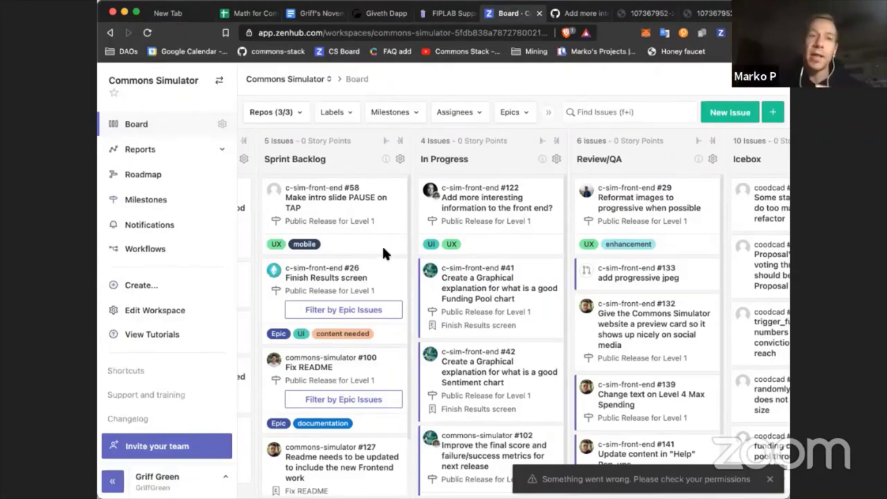
pyautogui.scroll(-1, 450, 252)
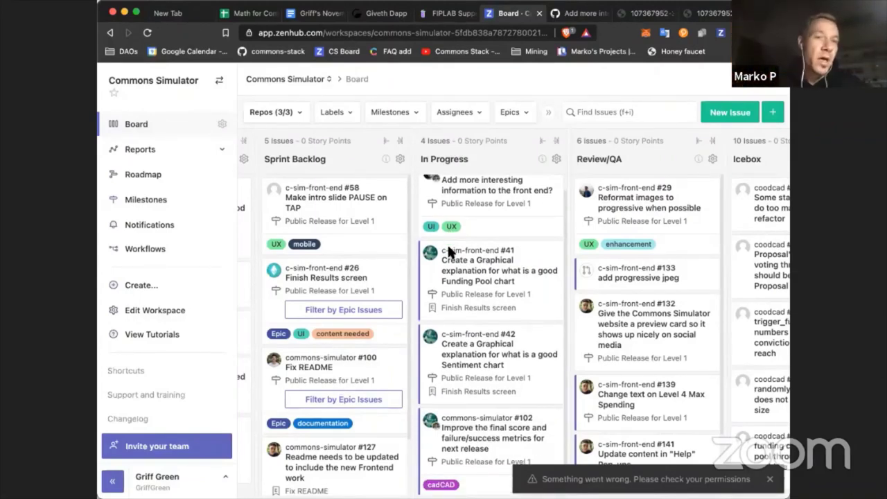
pyautogui.hscroll(-2, 450, 252)
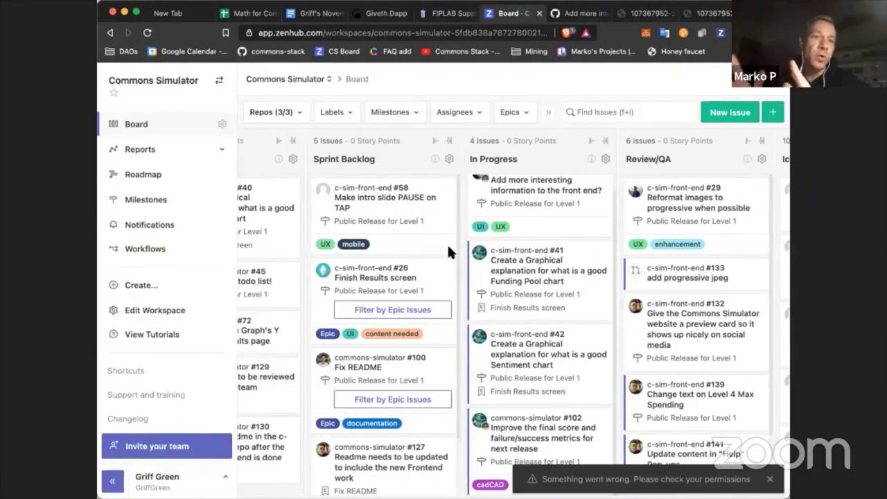
pyautogui.hscroll(-4, 448, 252)
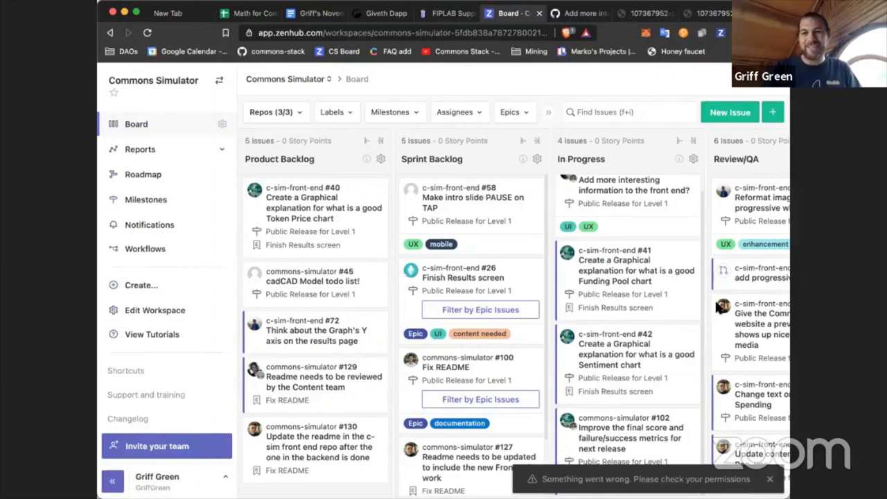
pyautogui.hscroll(2, 646, 303)
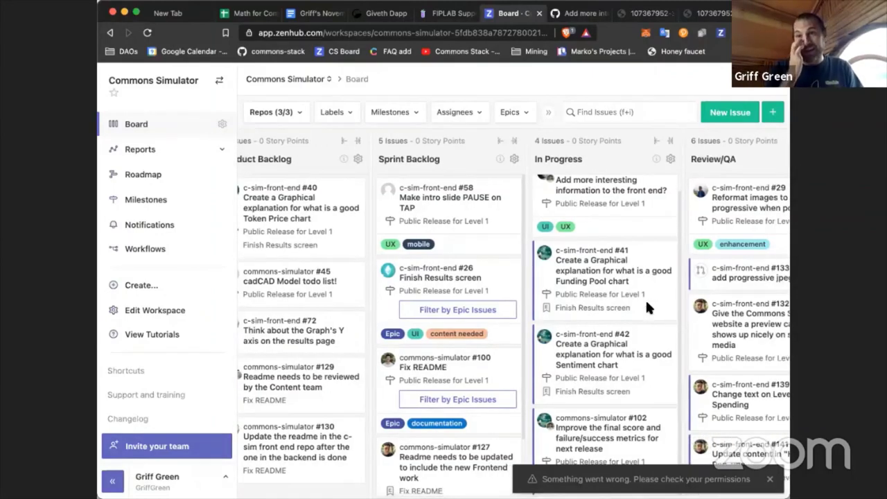
pyautogui.hscroll(-5, 506, 312)
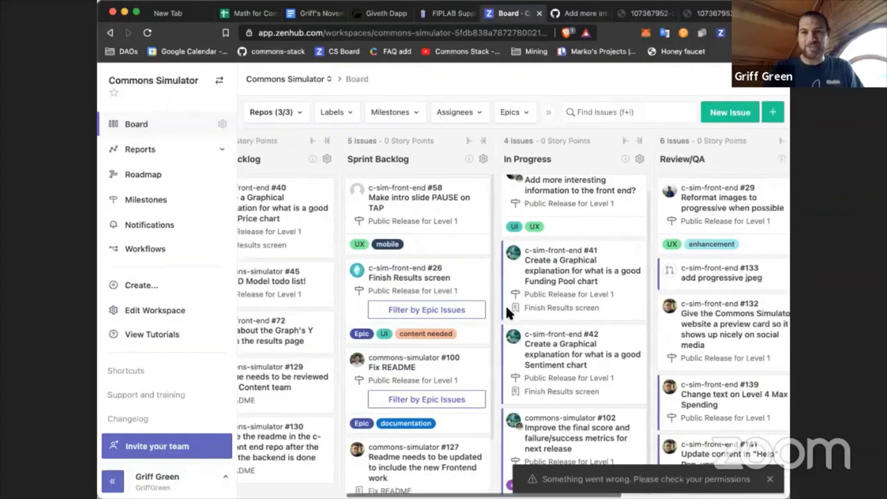
# Look through the board's New Issues column, and open issue #138 about renaming "Help" before returning to the board.
pyautogui.hscroll(-1, 507, 313)
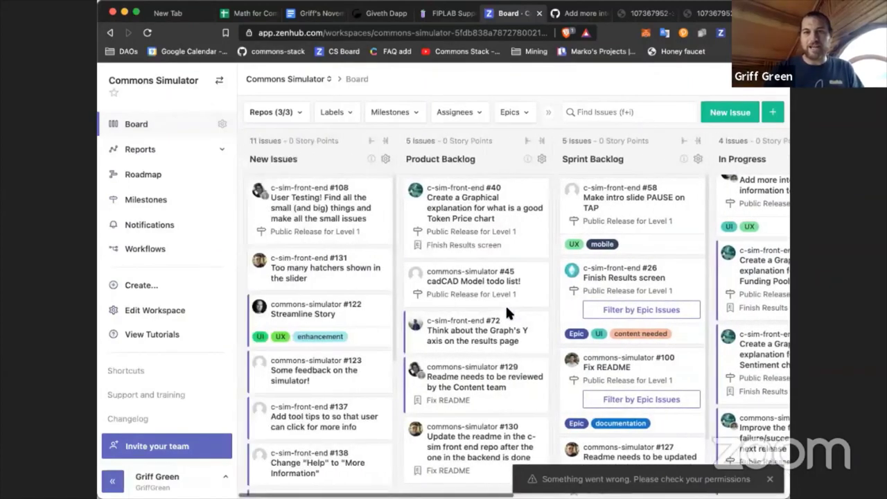
pyautogui.hscroll(-2, 506, 312)
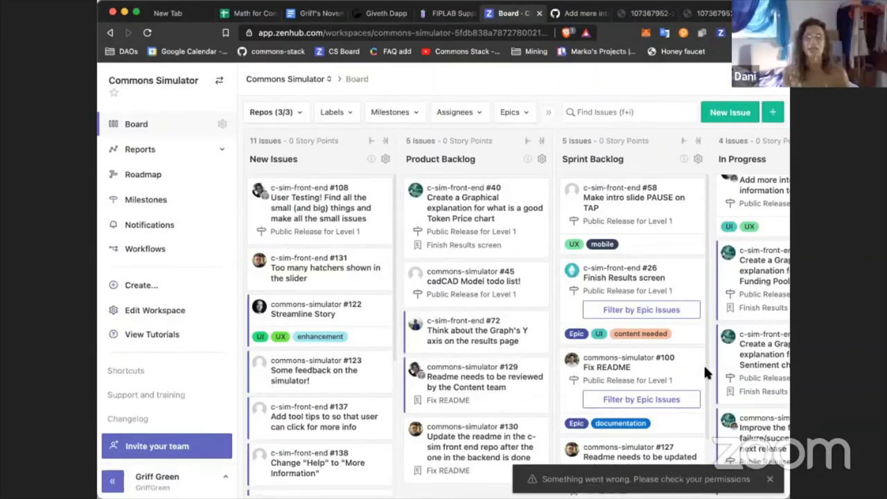
pyautogui.scroll(-3, 357, 303)
pyautogui.scroll(-4, 357, 305)
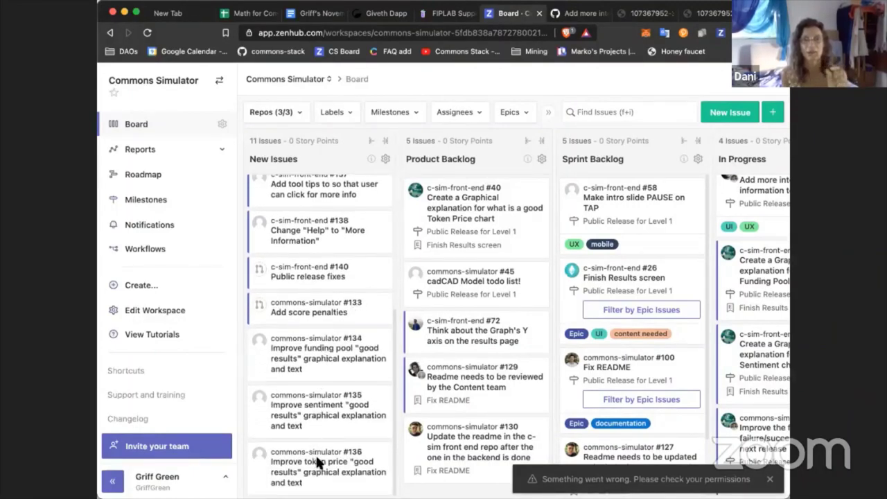
pyautogui.scroll(3, 313, 392)
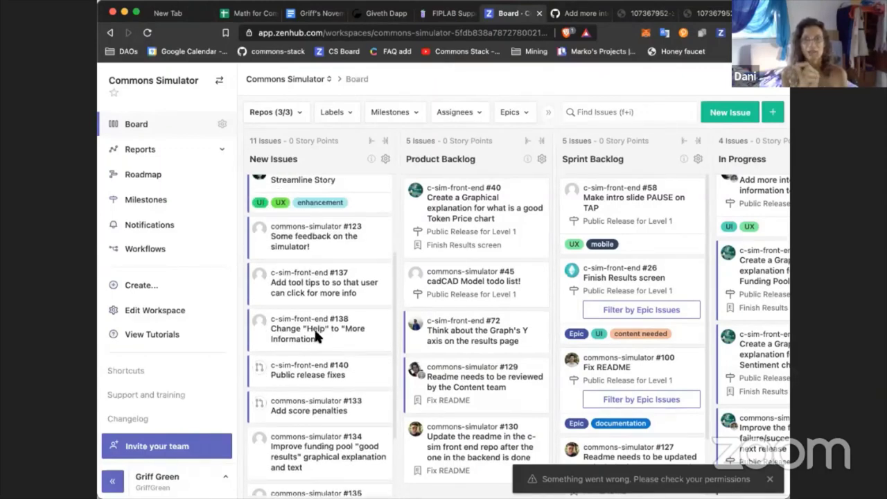
pyautogui.click(316, 335)
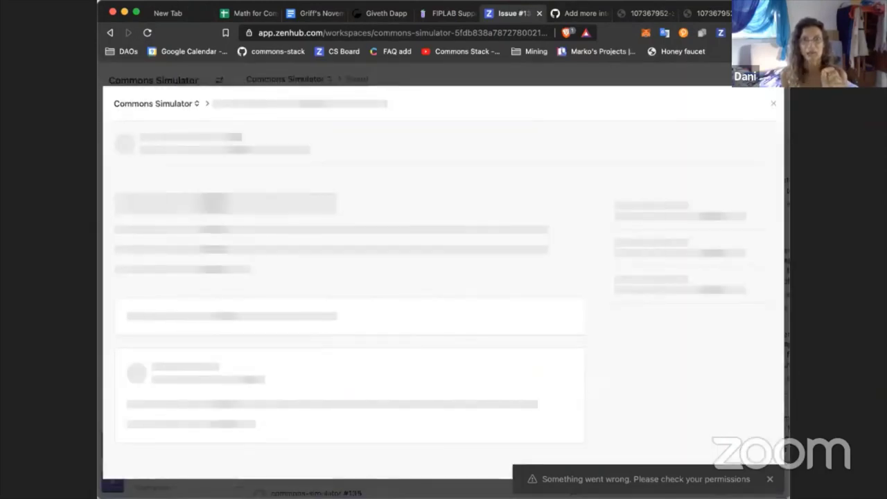
pyautogui.click(775, 106)
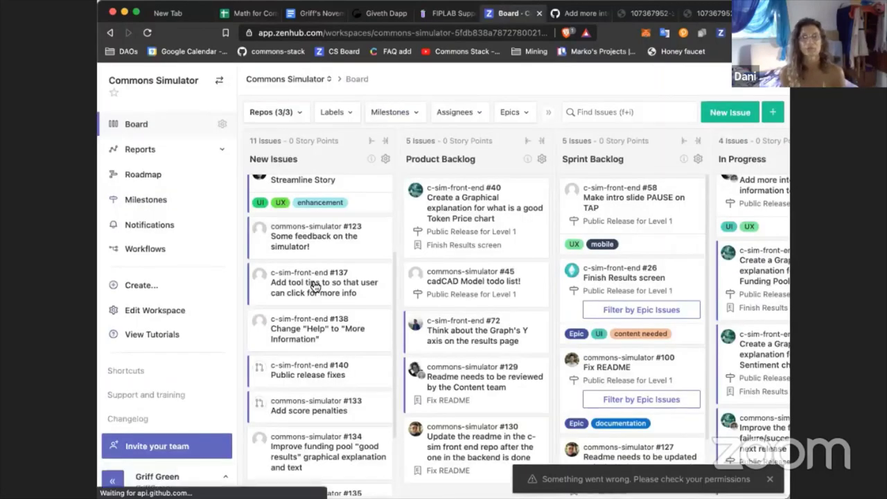
# Open c-sim-front-end issue #137 about adding tool tips and read its description, screenshots, and comments.
pyautogui.click(316, 286)
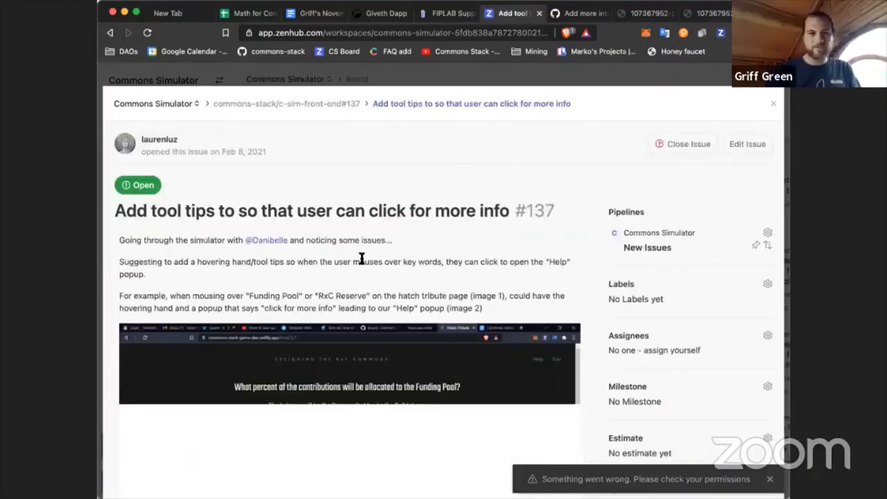
pyautogui.scroll(-6, 360, 262)
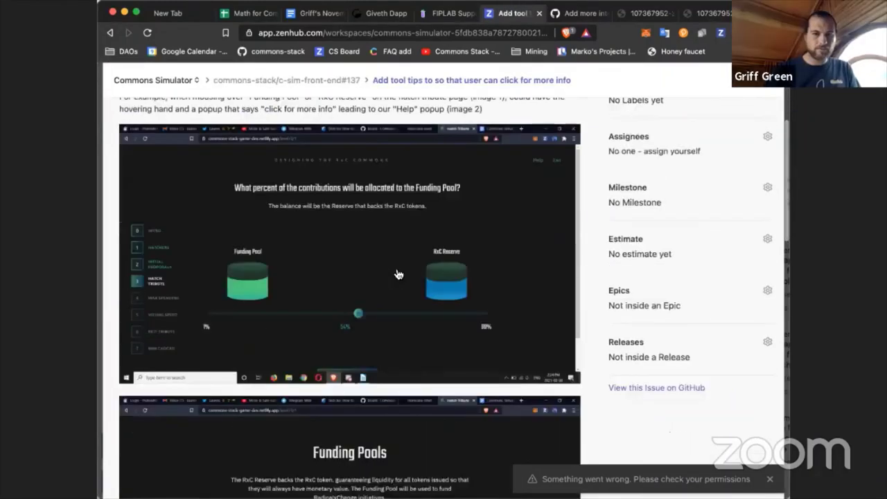
pyautogui.scroll(-10, 398, 274)
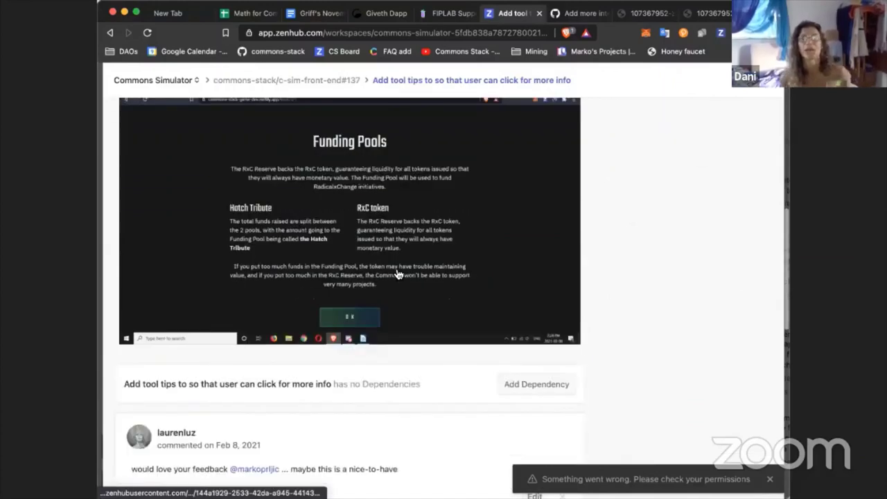
pyautogui.scroll(-8, 398, 275)
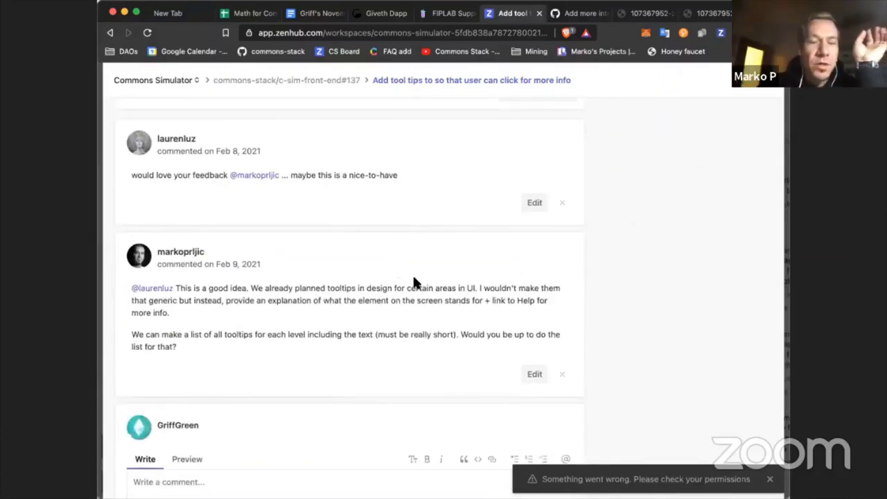
pyautogui.scroll(-1, 290, 322)
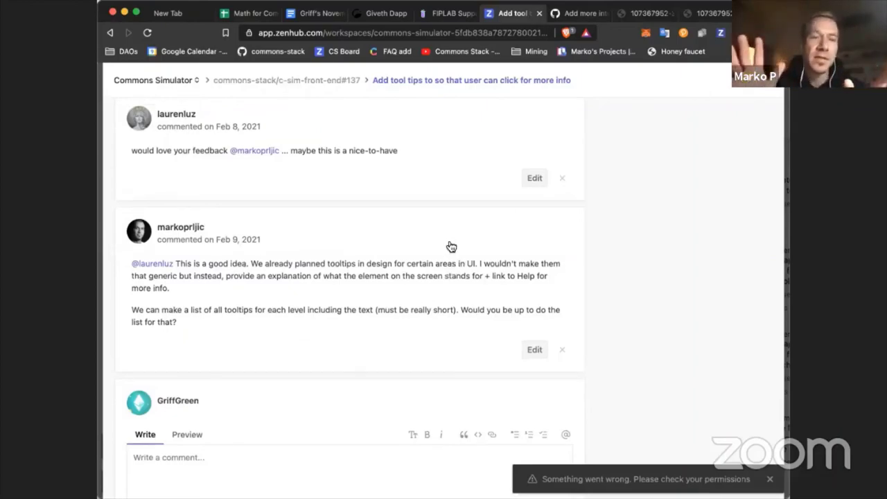
# Re-examine issue #137's hatch tribute and Funding Pools screenshots and its description, and return to the board.
pyautogui.scroll(10, 448, 241)
pyautogui.scroll(-2, 448, 241)
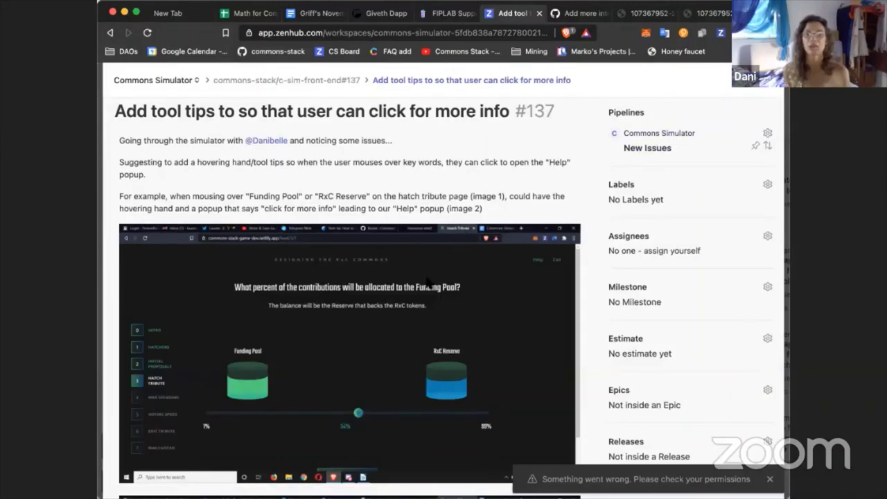
pyautogui.scroll(-2, 430, 281)
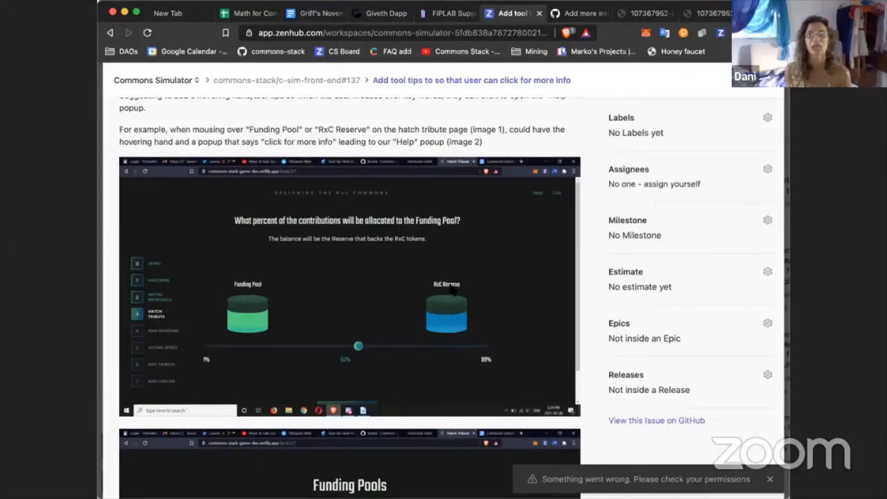
pyautogui.scroll(-7, 311, 321)
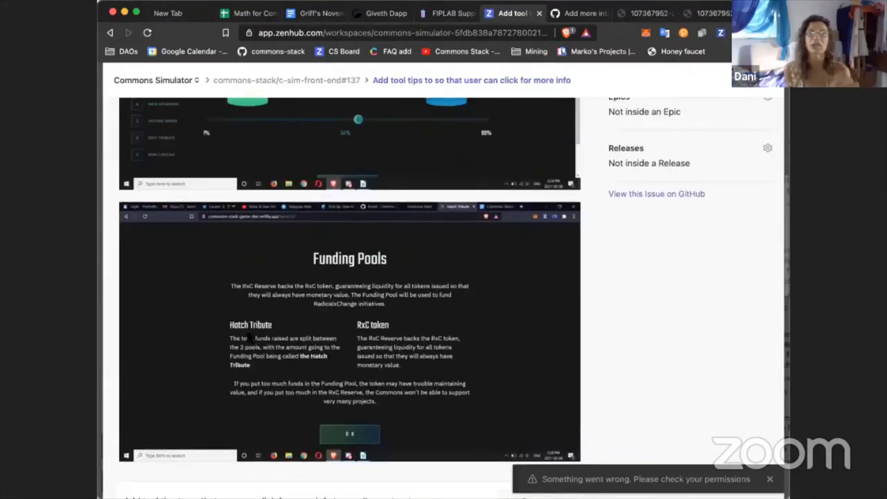
pyautogui.scroll(-4, 473, 260)
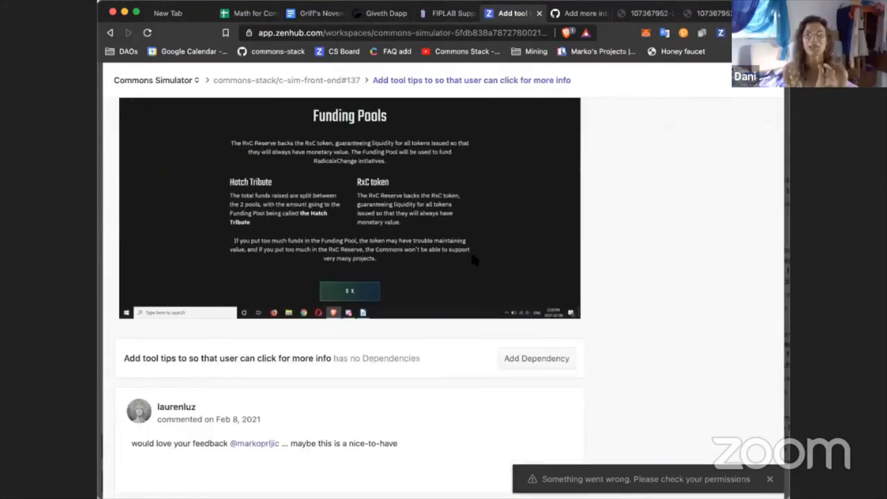
pyautogui.scroll(-2, 475, 261)
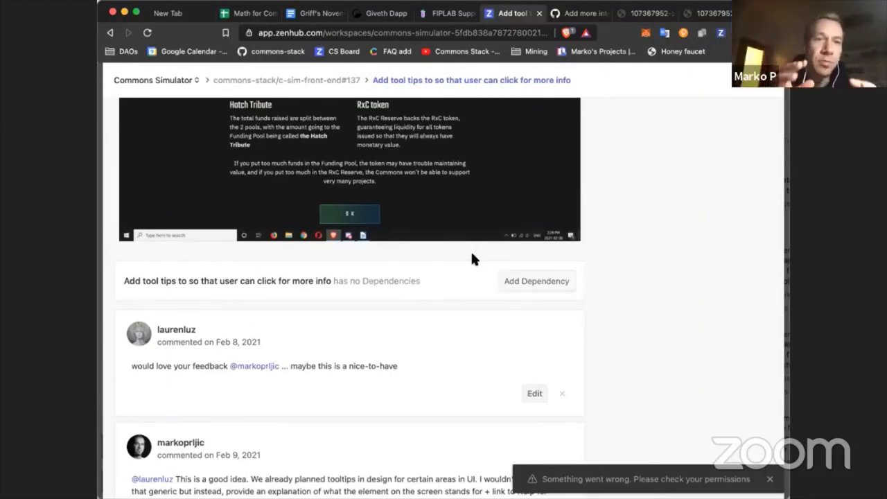
pyautogui.scroll(2, 471, 259)
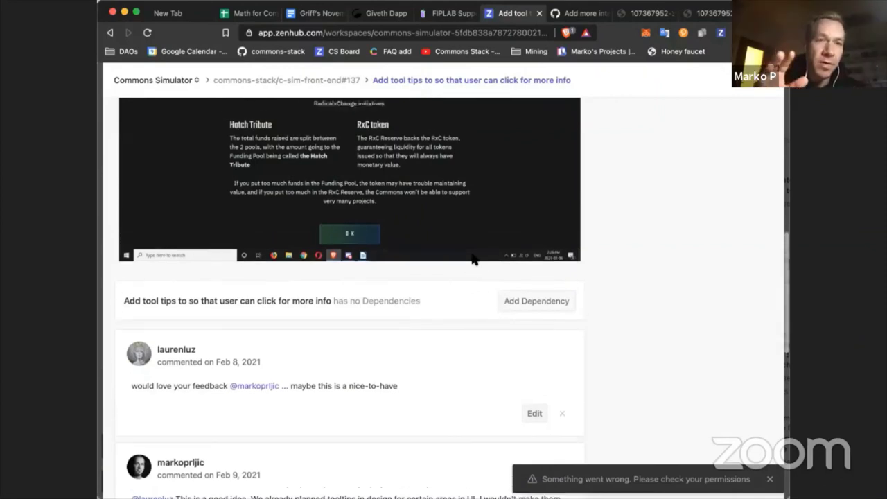
pyautogui.scroll(5, 473, 259)
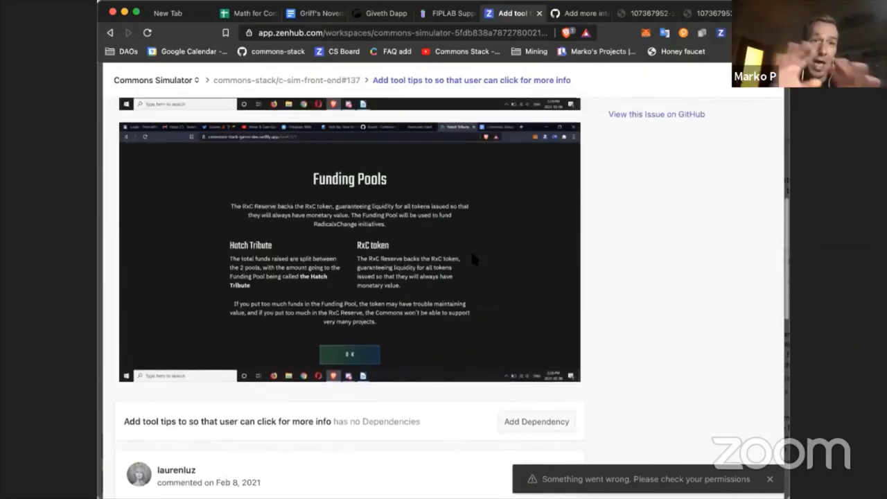
pyautogui.scroll(3, 472, 259)
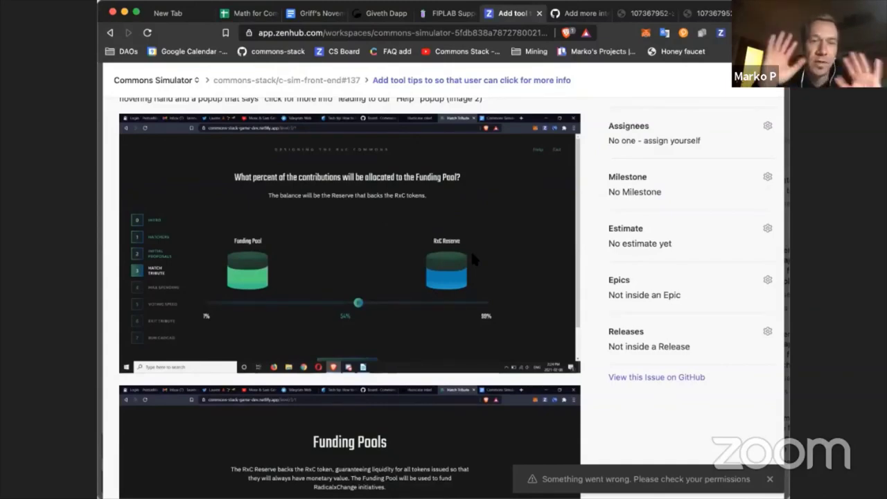
pyautogui.scroll(1, 472, 258)
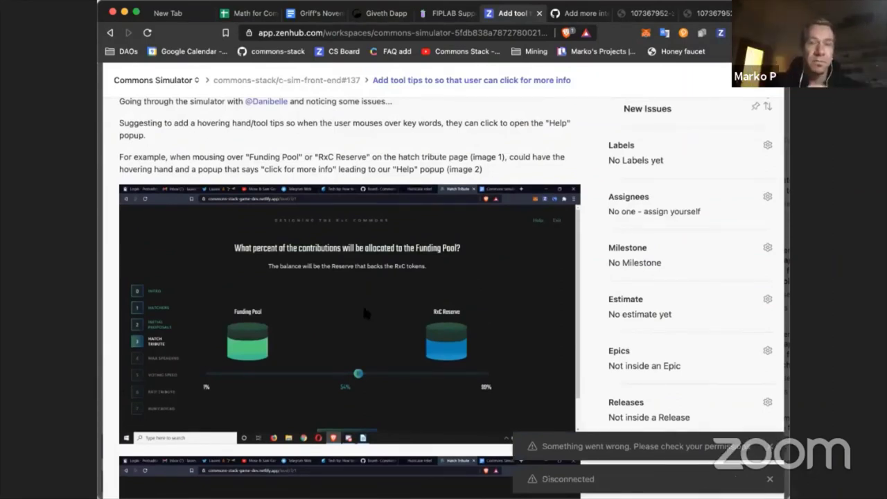
pyautogui.scroll(5, 438, 256)
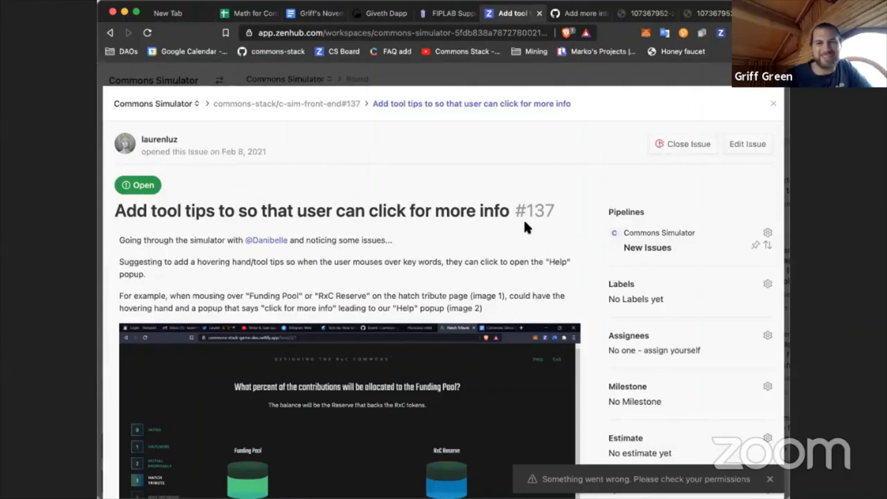
pyautogui.click(774, 102)
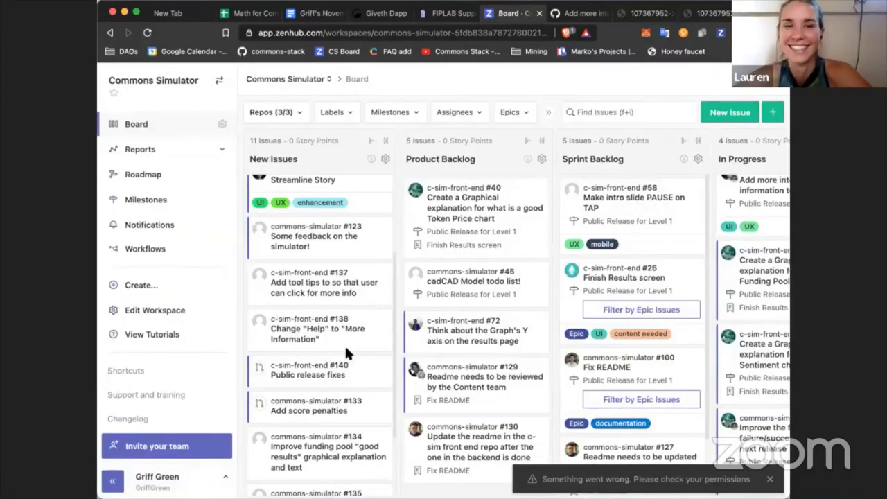
# Review the New Issues column again, from user testing issue #108 down to token price issue #136.
pyautogui.scroll(-1, 345, 344)
pyautogui.scroll(1, 344, 343)
pyautogui.scroll(2, 345, 344)
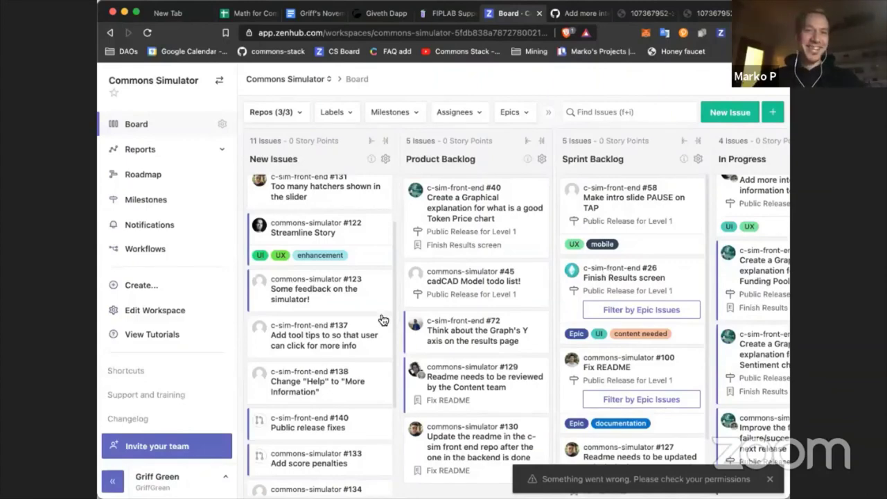
pyautogui.scroll(2, 375, 317)
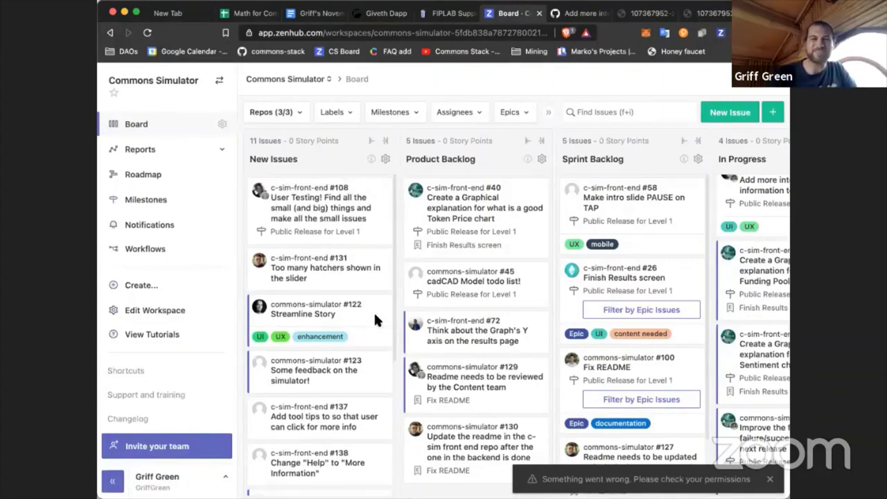
pyautogui.scroll(-2, 375, 317)
pyautogui.scroll(-3, 374, 311)
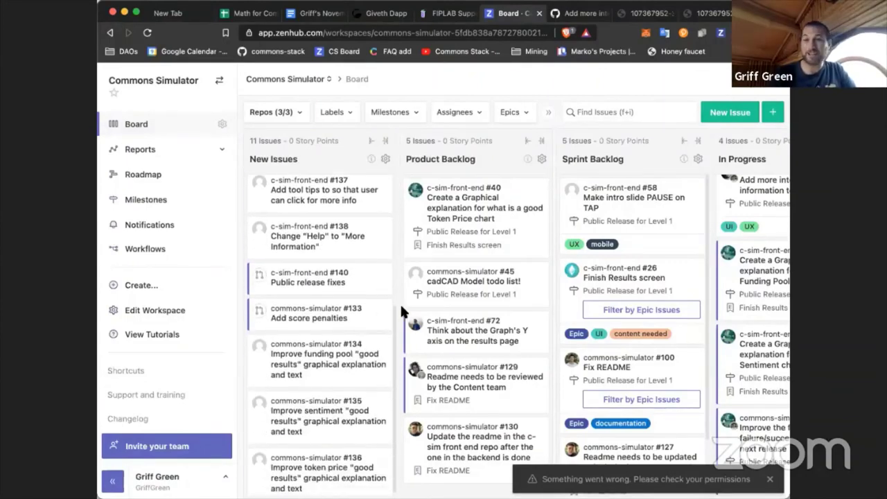